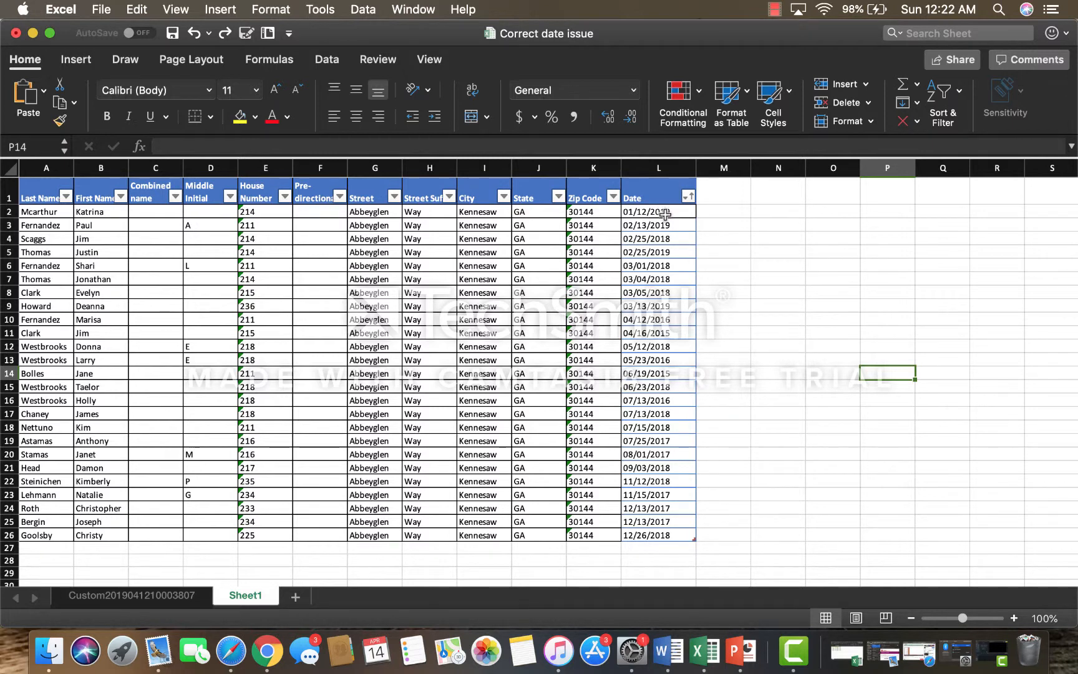
- Apply the Short Date number format to the whole Date column L
{"action": "left_click", "coordinate": [658, 168]}
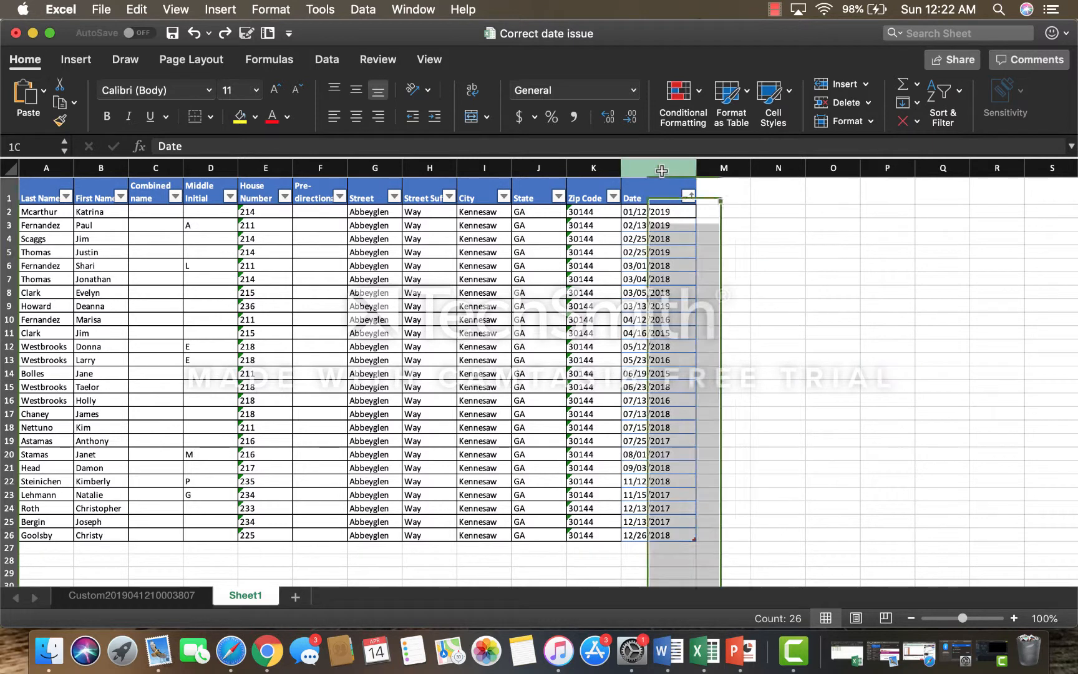
{"action": "left_click", "coordinate": [326, 59]}
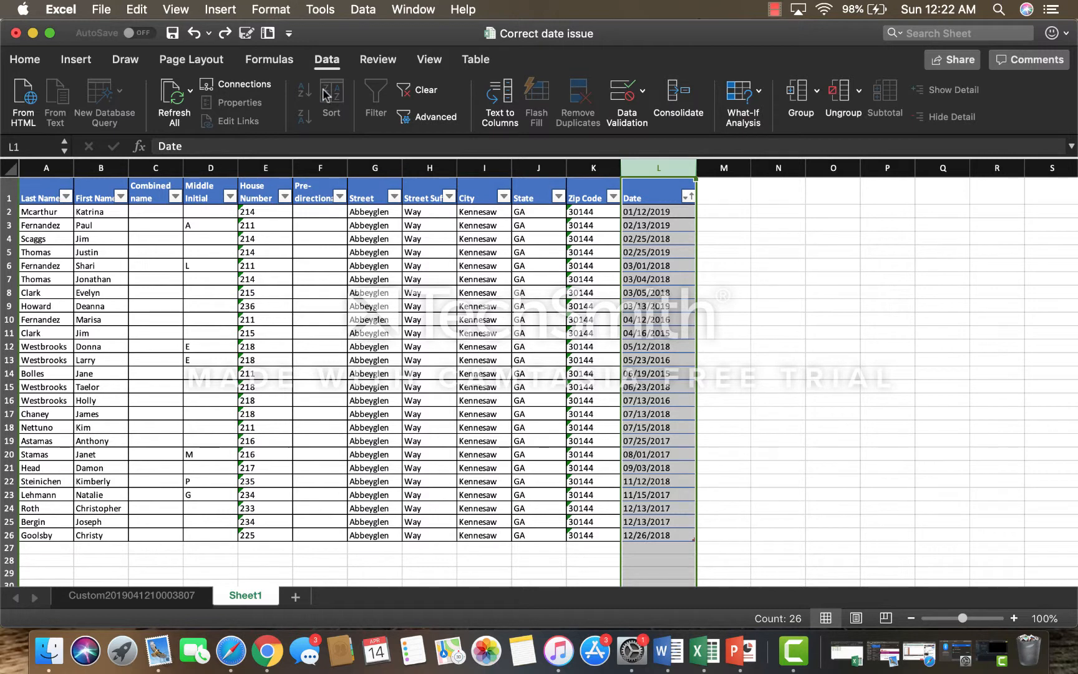
{"action": "left_click", "coordinate": [25, 59]}
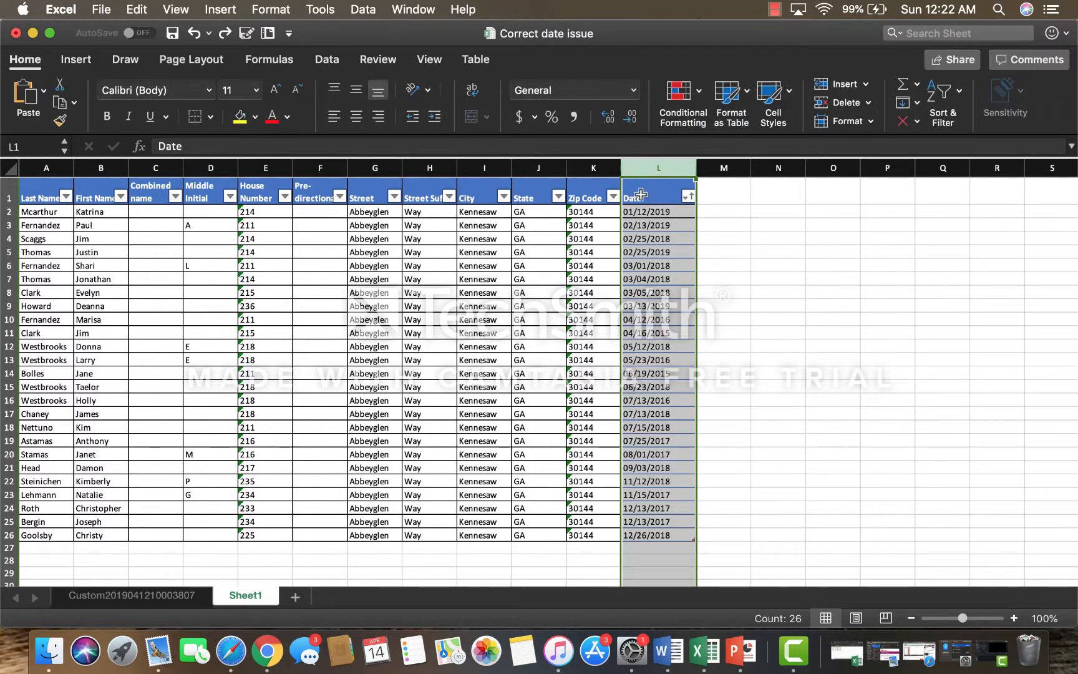
{"action": "left_click", "coordinate": [634, 93]}
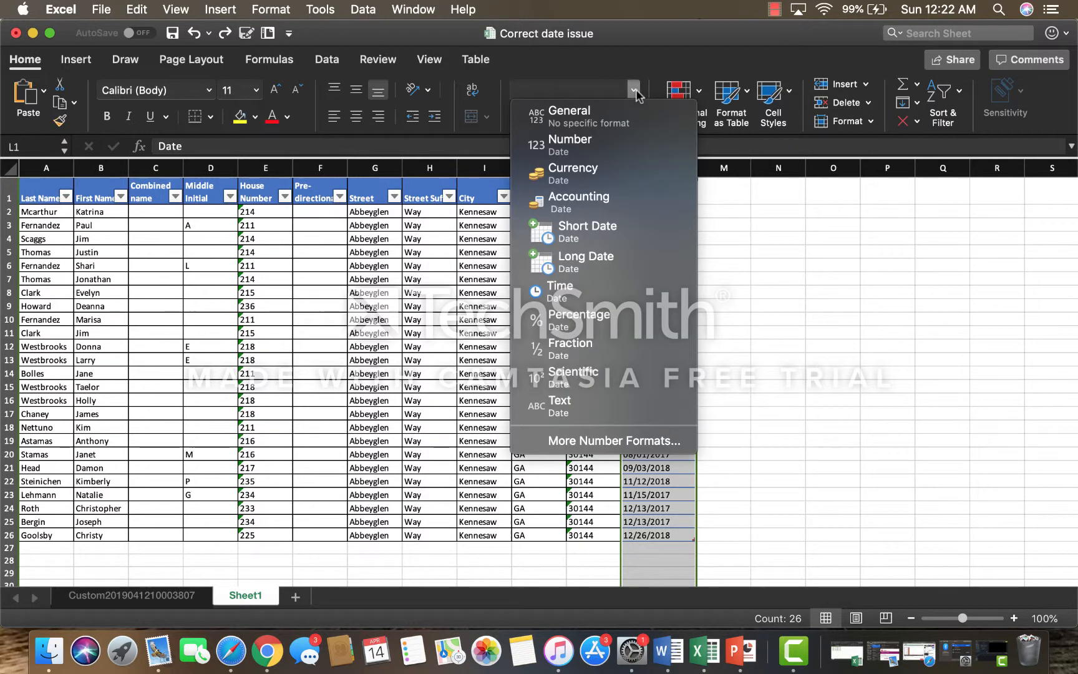
{"action": "left_click", "coordinate": [591, 229]}
{"action": "left_click", "coordinate": [762, 224]}
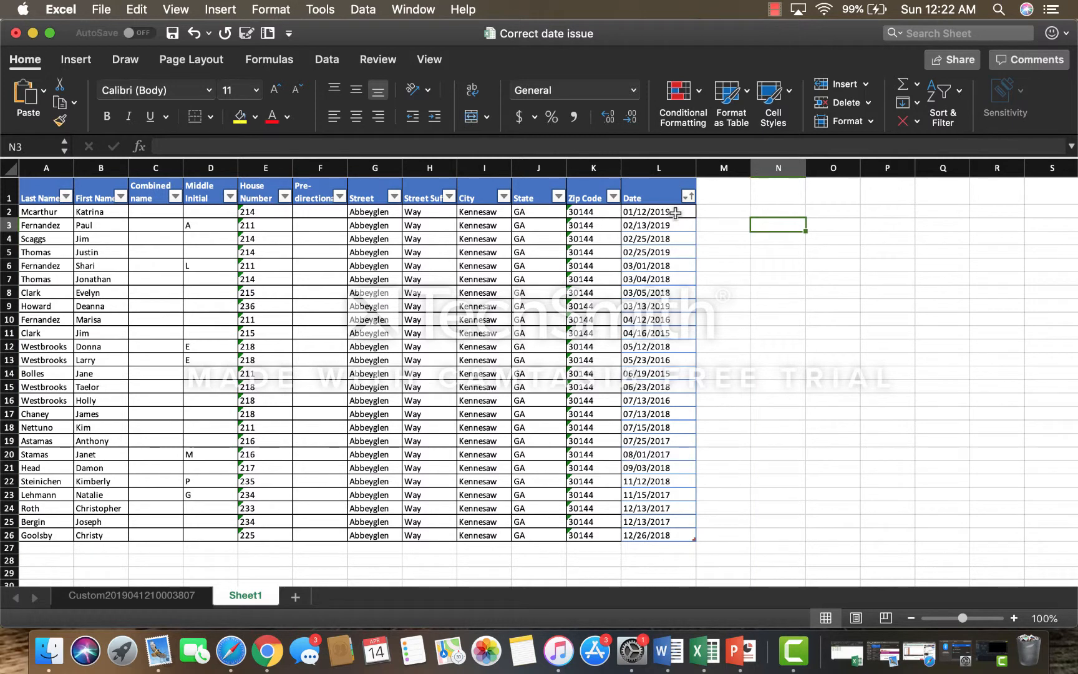
- Check which number format is applied to the Date column L
{"action": "left_click", "coordinate": [659, 168]}
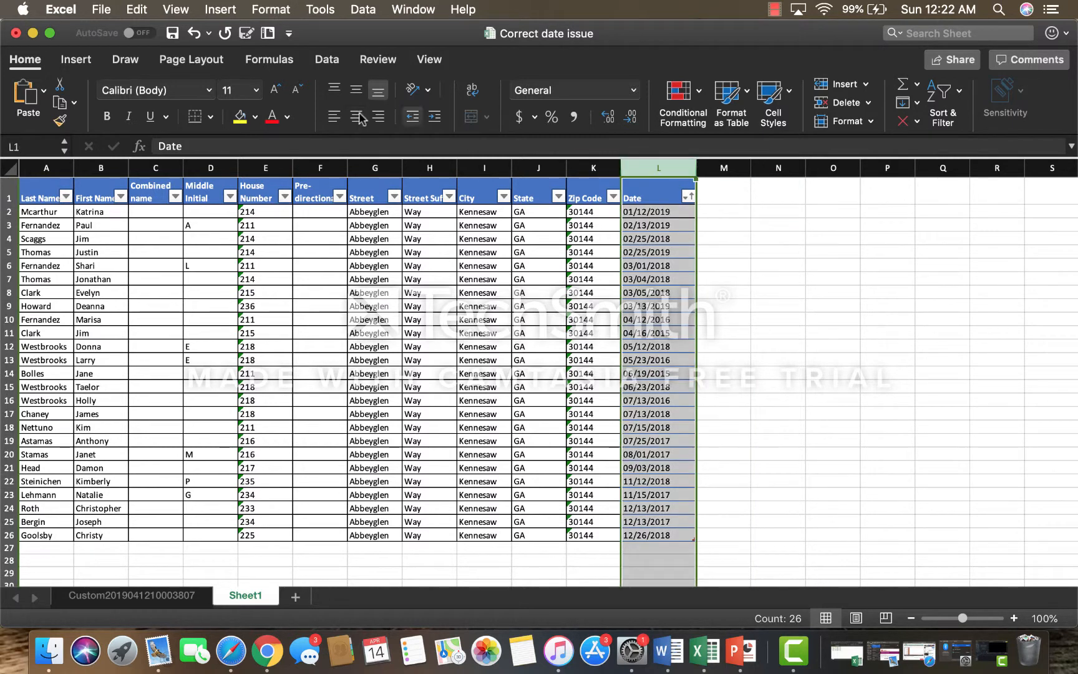
{"action": "left_click", "coordinate": [325, 66]}
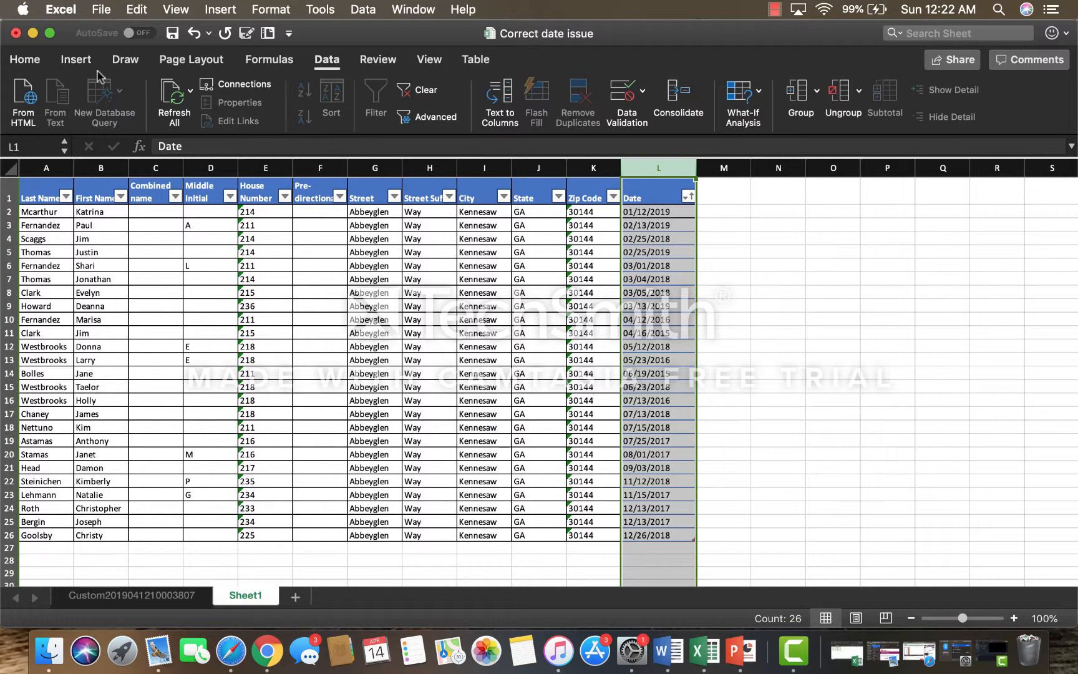
{"action": "left_click", "coordinate": [25, 59]}
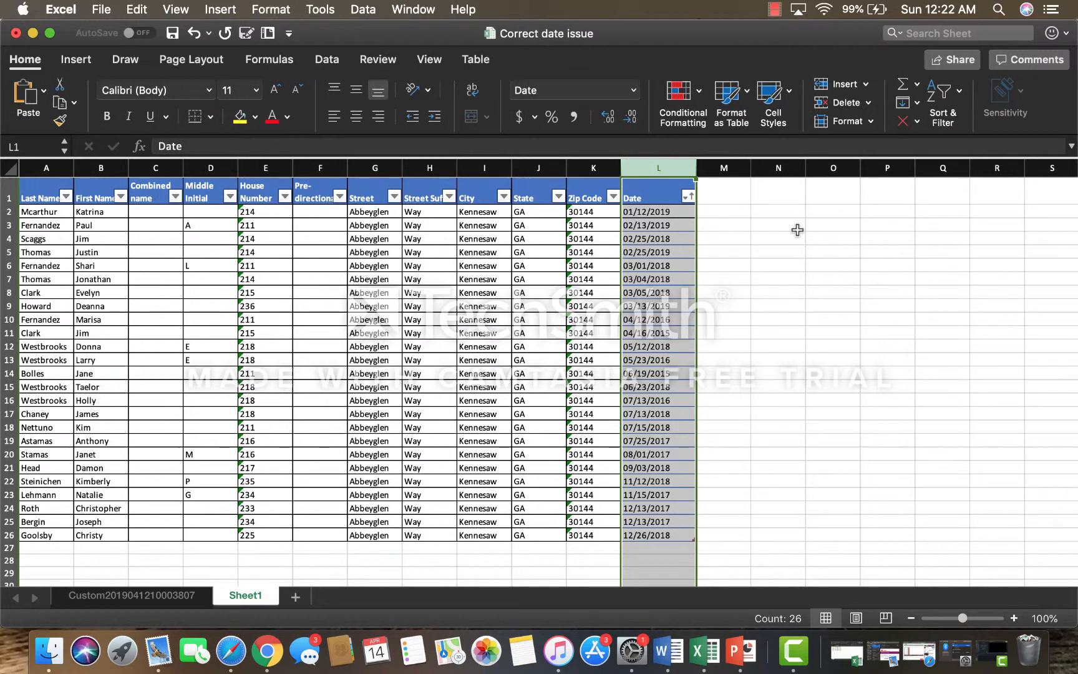
{"action": "left_click", "coordinate": [768, 210]}
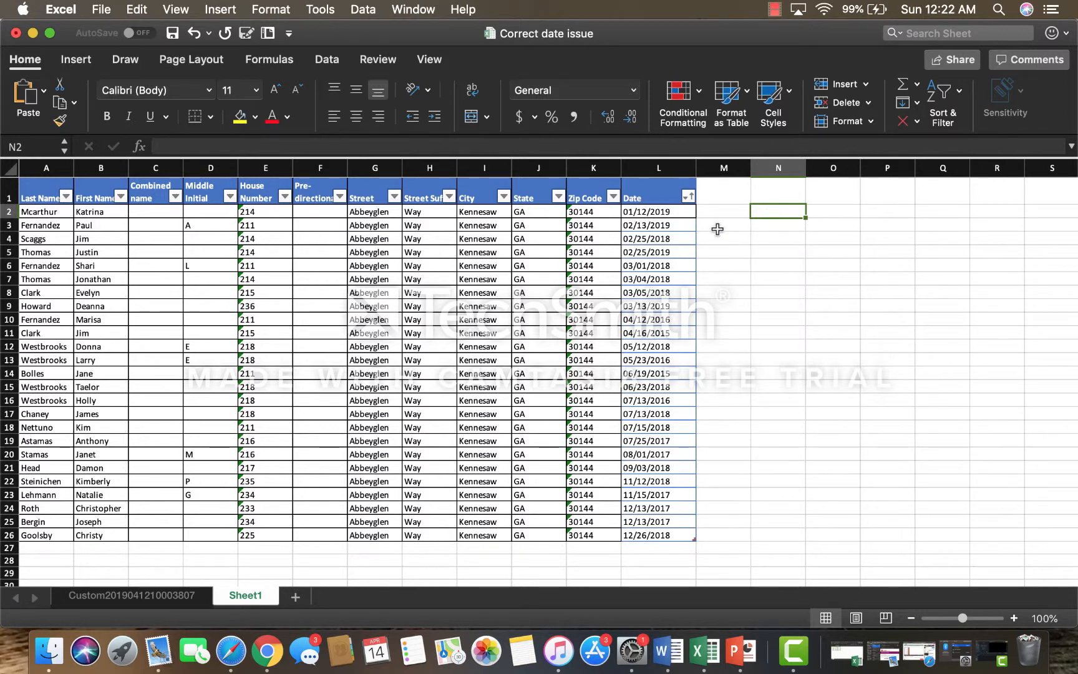
{"action": "type", "text": "="}
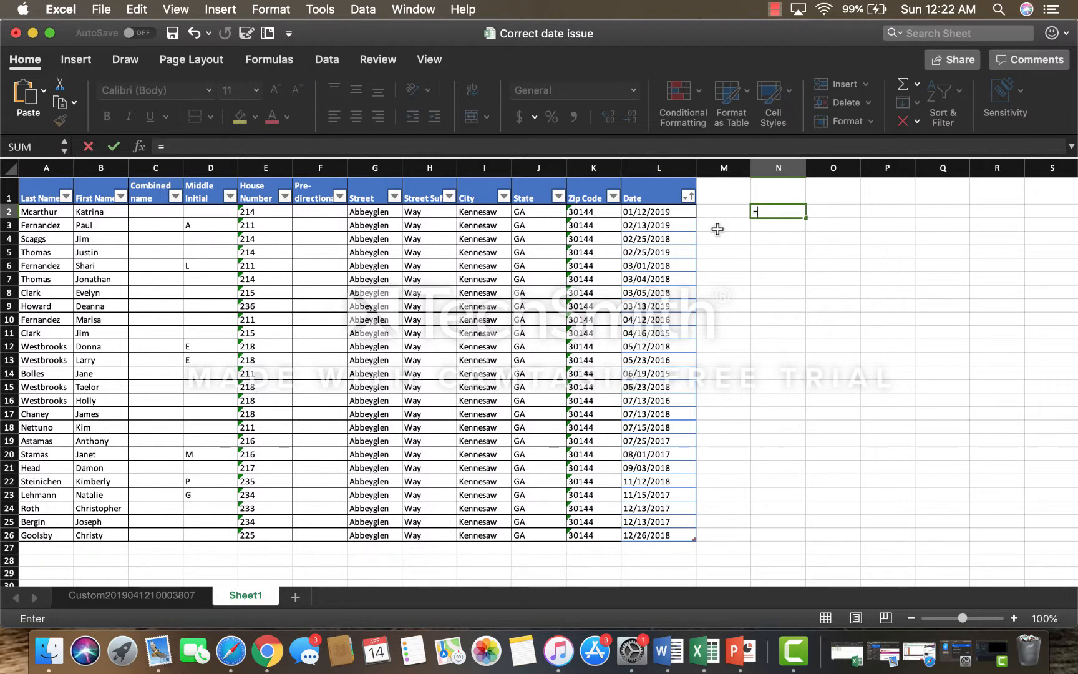
{"action": "type", "text": "istext"}
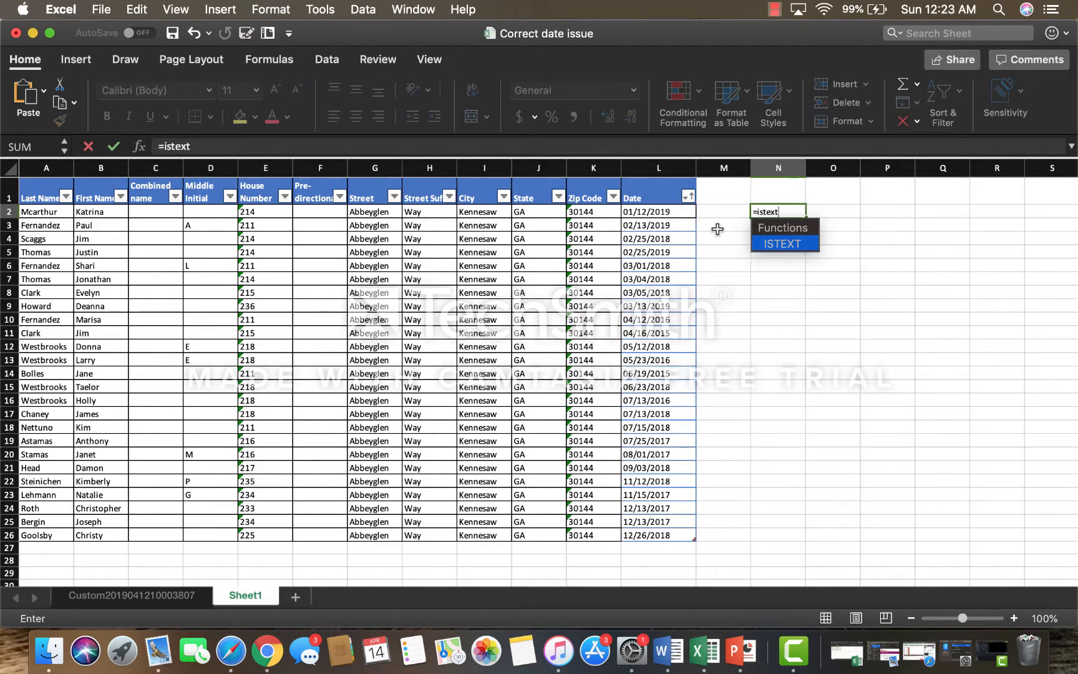
{"action": "type", "text": "("}
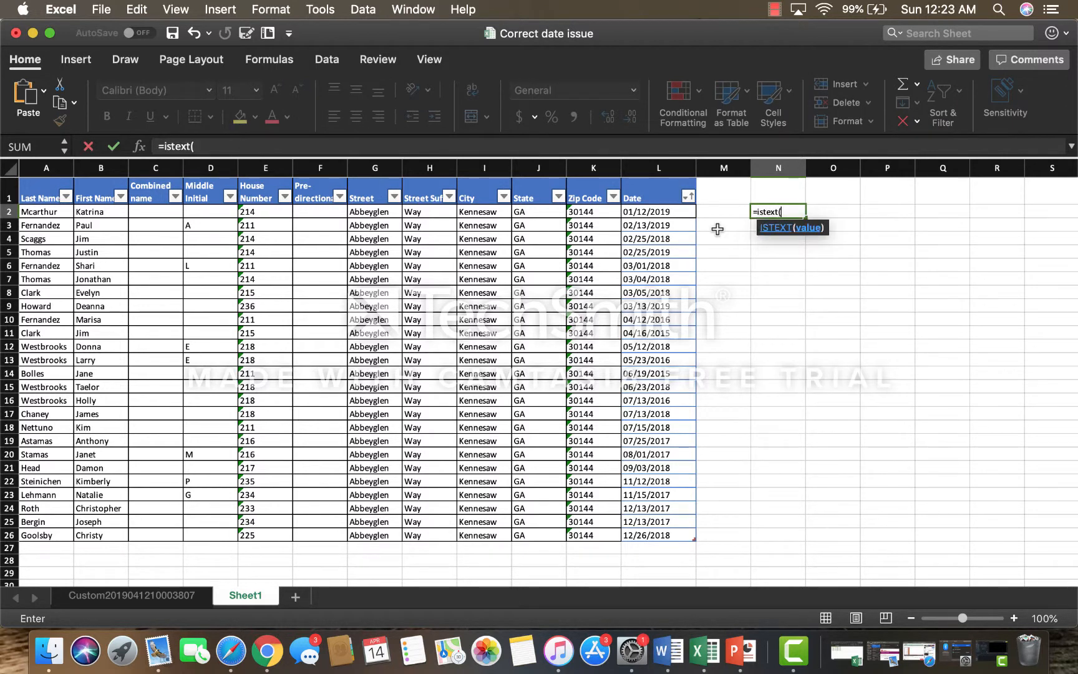
{"action": "left_click", "coordinate": [670, 213]}
{"action": "type", "text": ")"}
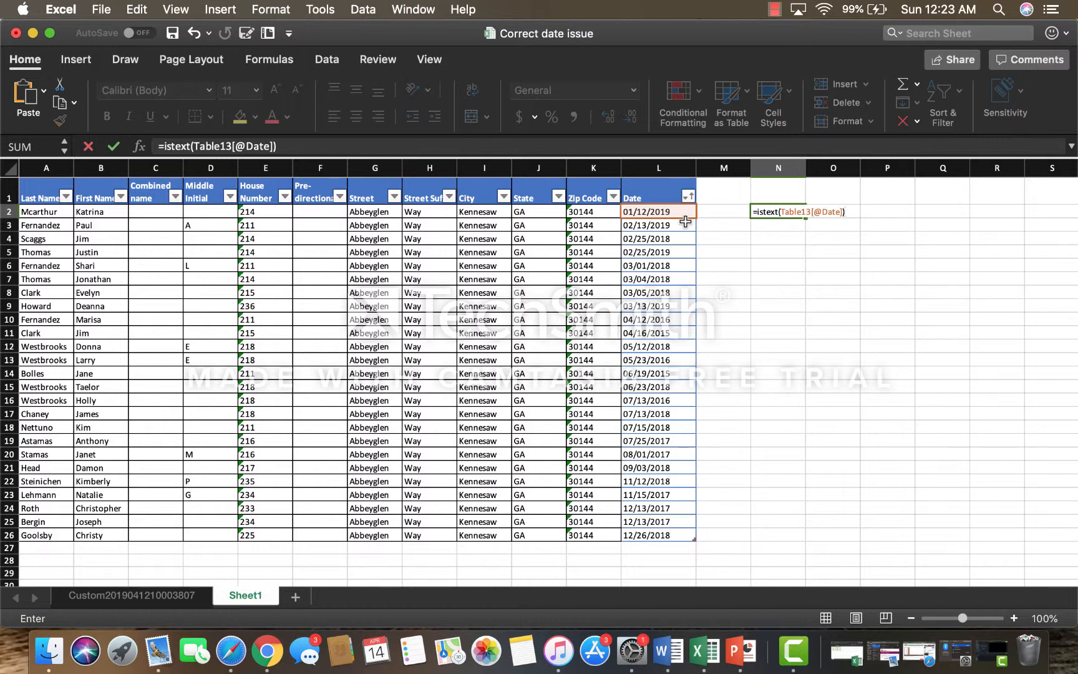
{"action": "key", "text": "Return"}
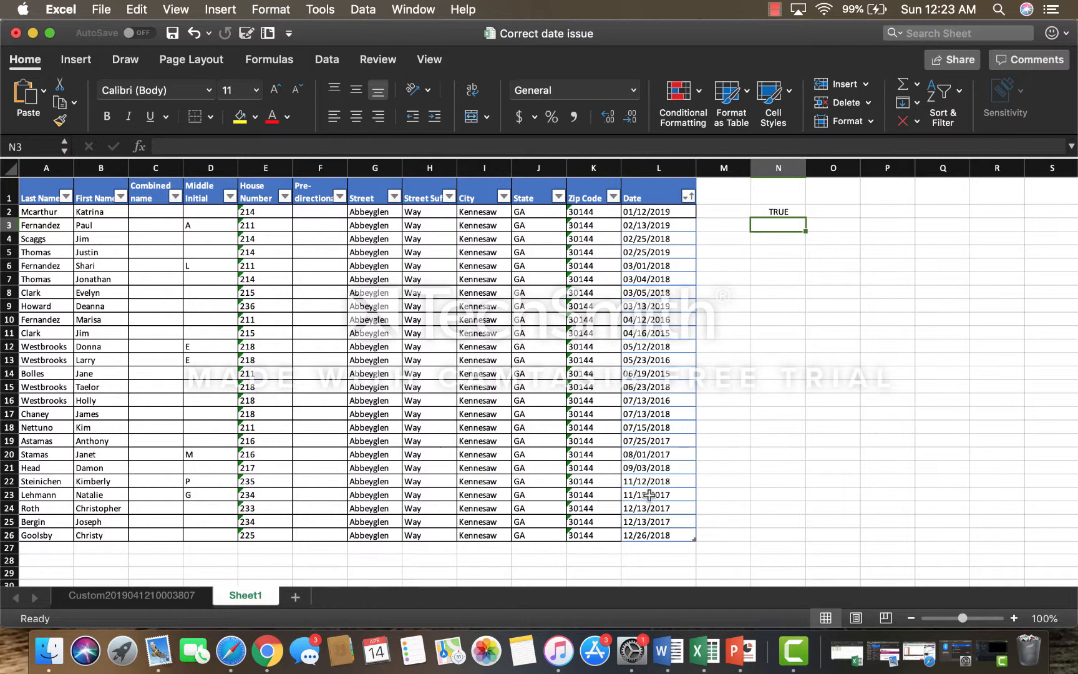
{"action": "left_click", "coordinate": [785, 213]}
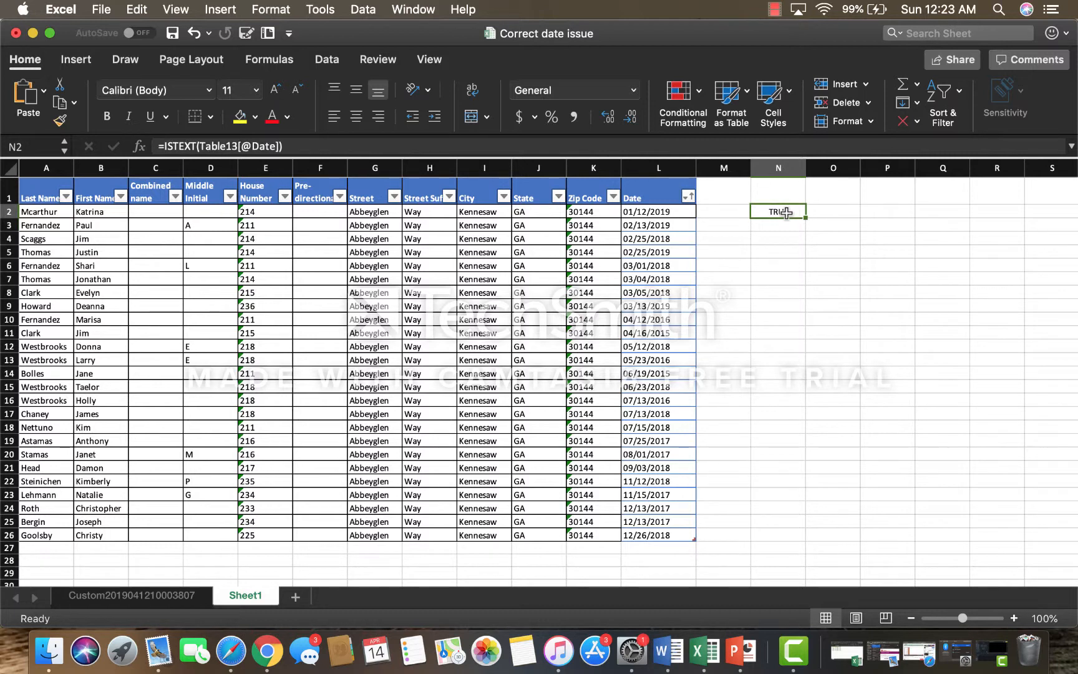
- Enter the sample date 02/13/2019 in N3, compare it with the Date column entries, and clear N3
{"action": "left_click", "coordinate": [665, 169]}
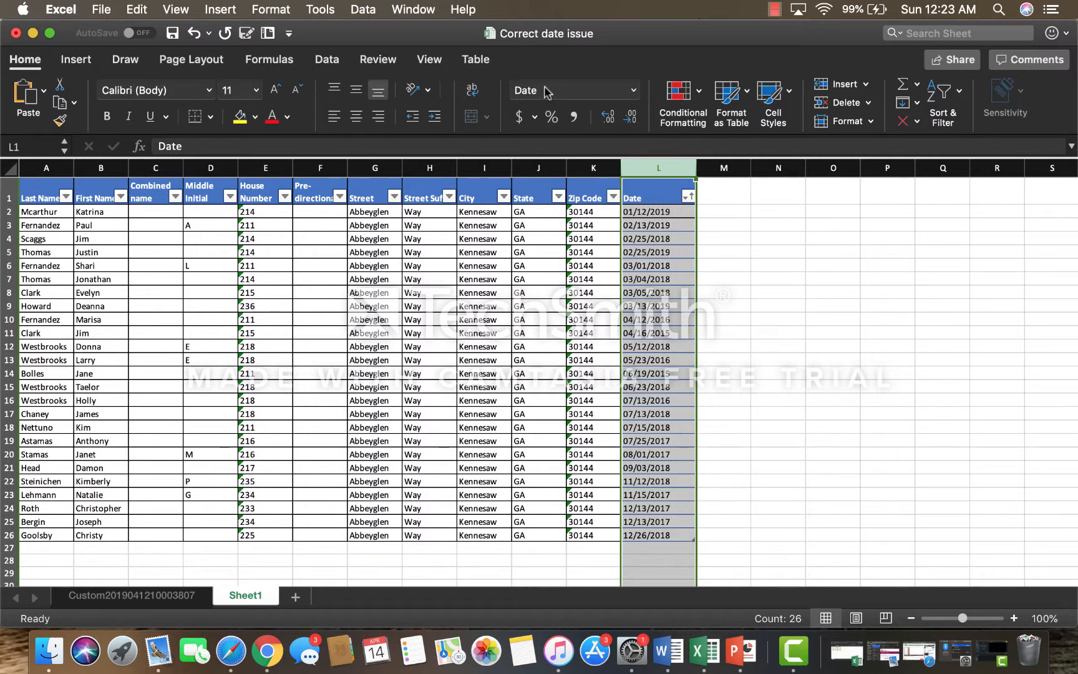
{"action": "left_click", "coordinate": [762, 231]}
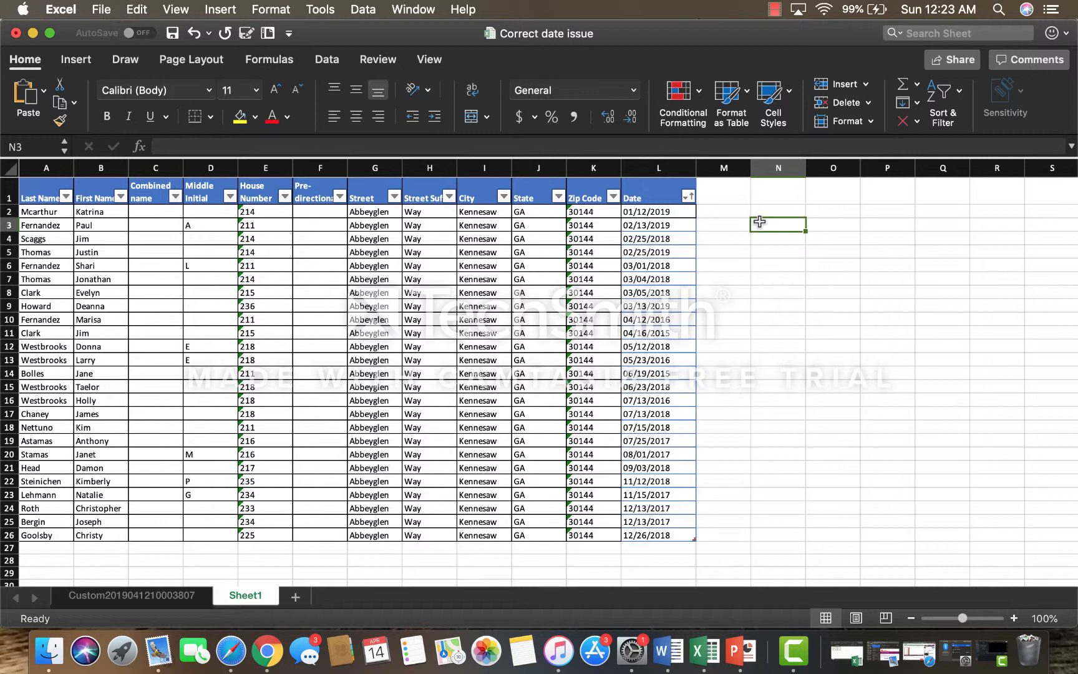
{"action": "type", "text": "02/13"}
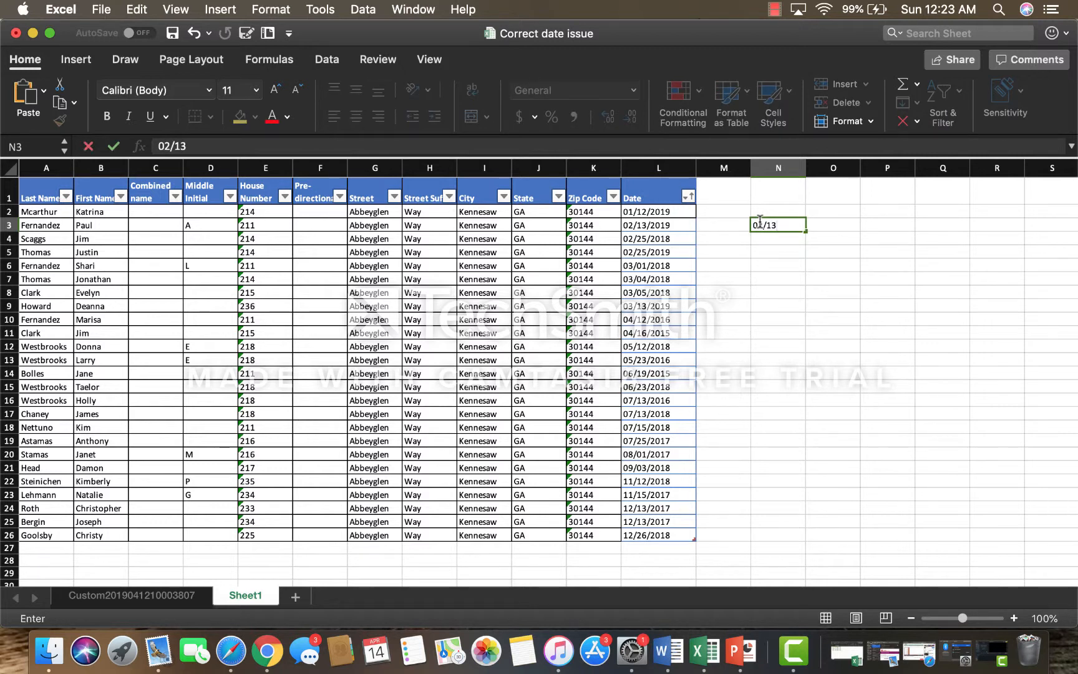
{"action": "type", "text": "2019/2019"}
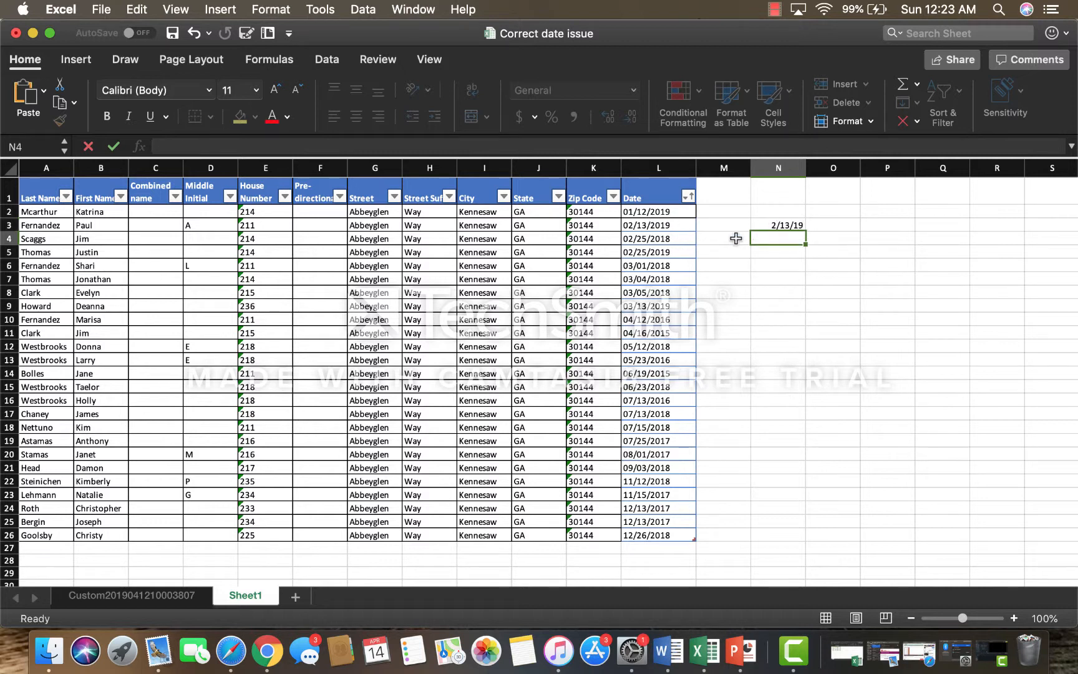
{"action": "key", "text": "Return"}
{"action": "left_click", "coordinate": [797, 225]}
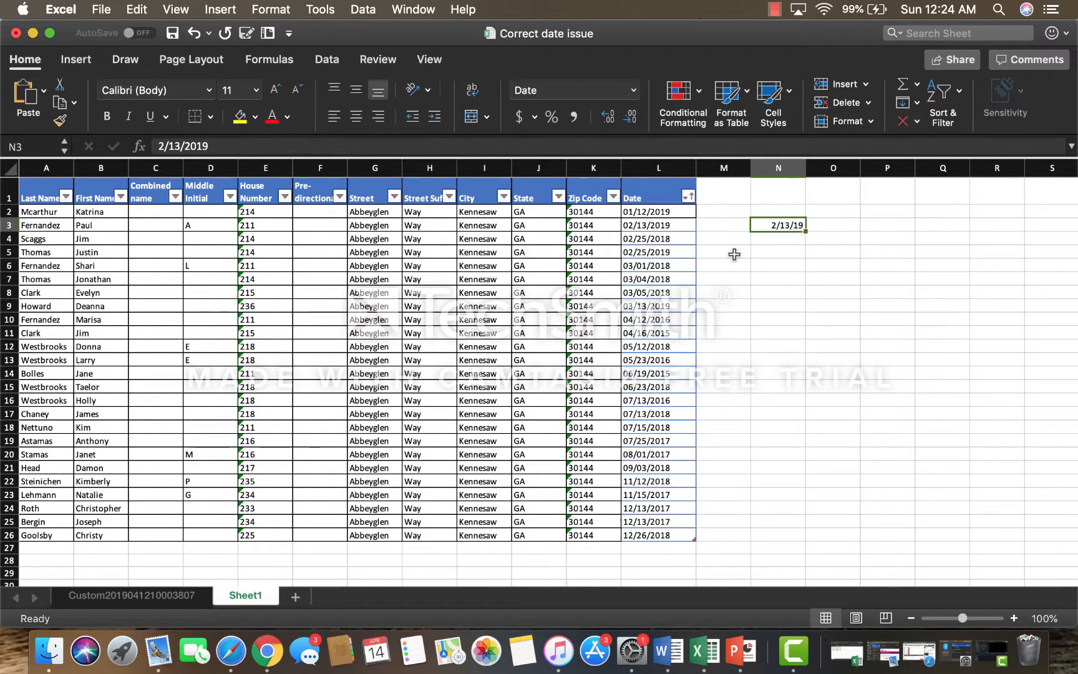
{"action": "left_click", "coordinate": [659, 263]}
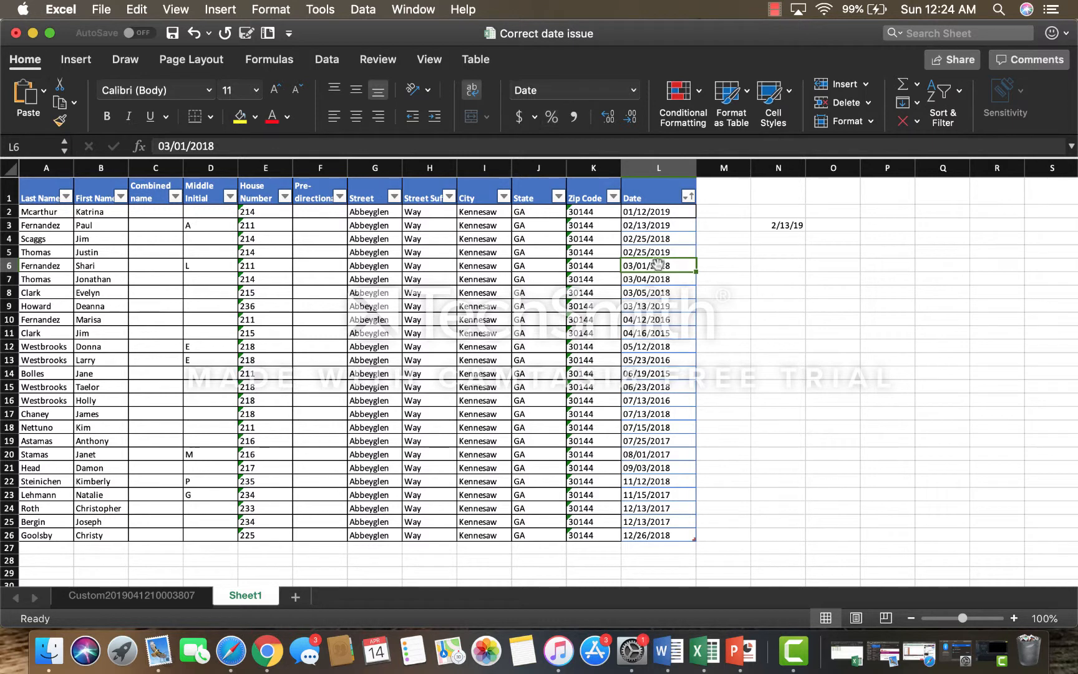
{"action": "left_click", "coordinate": [791, 224]}
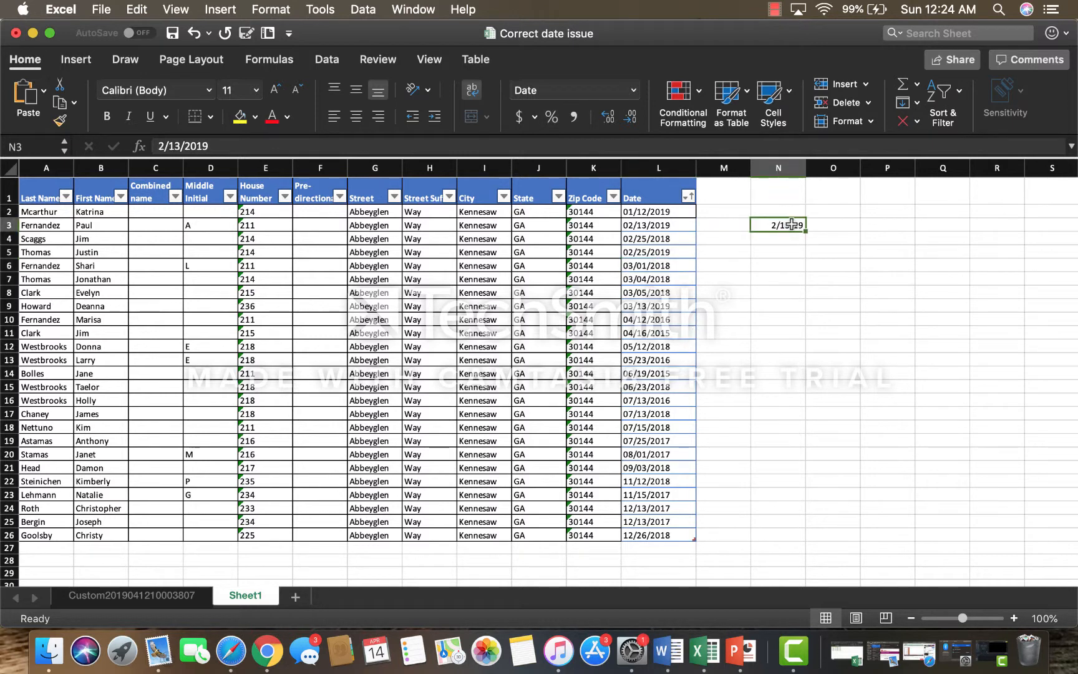
{"action": "key", "text": "Delete"}
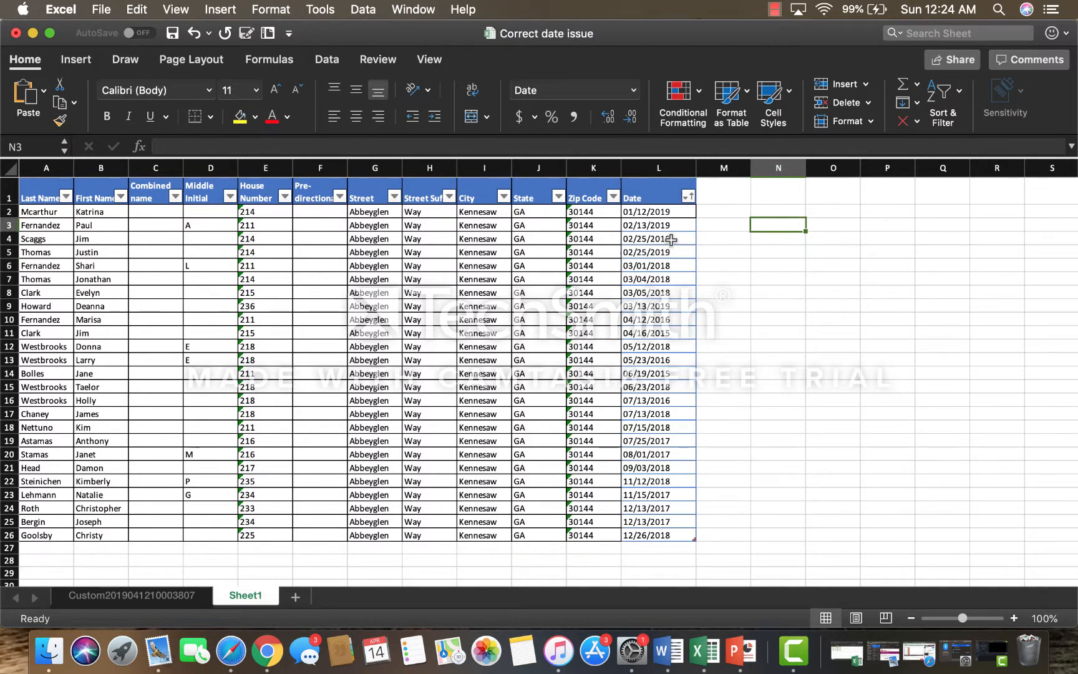
- Convert the Date column L with Text to Columns as delimited data without delimiters, using the Date format MDY
{"action": "left_click", "coordinate": [664, 167]}
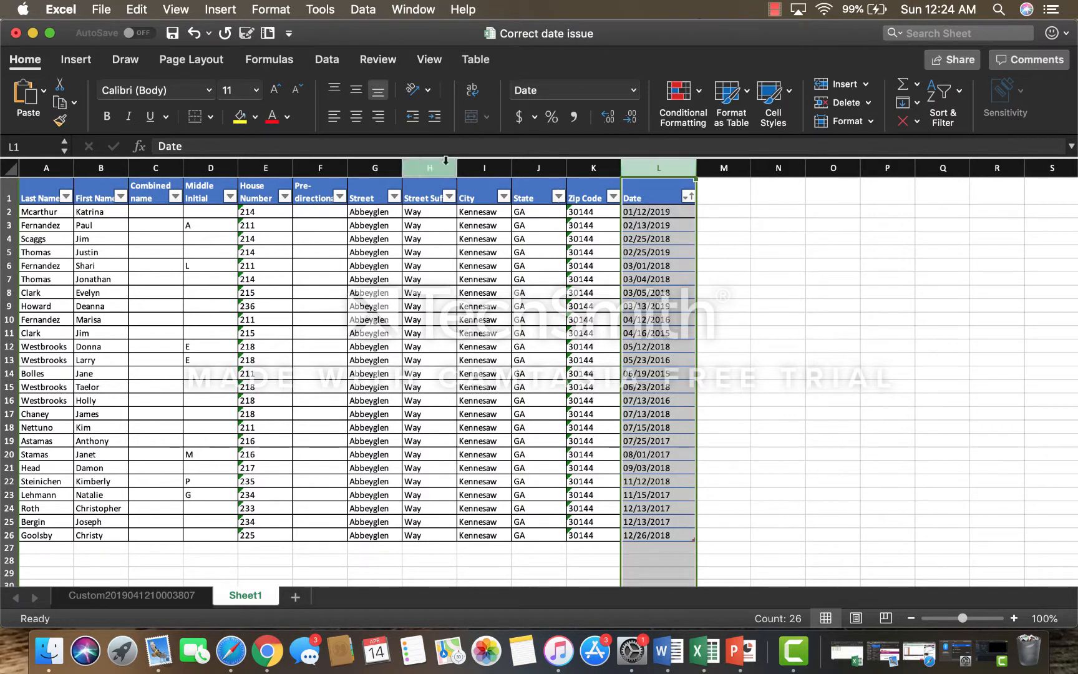
{"action": "left_click", "coordinate": [327, 60]}
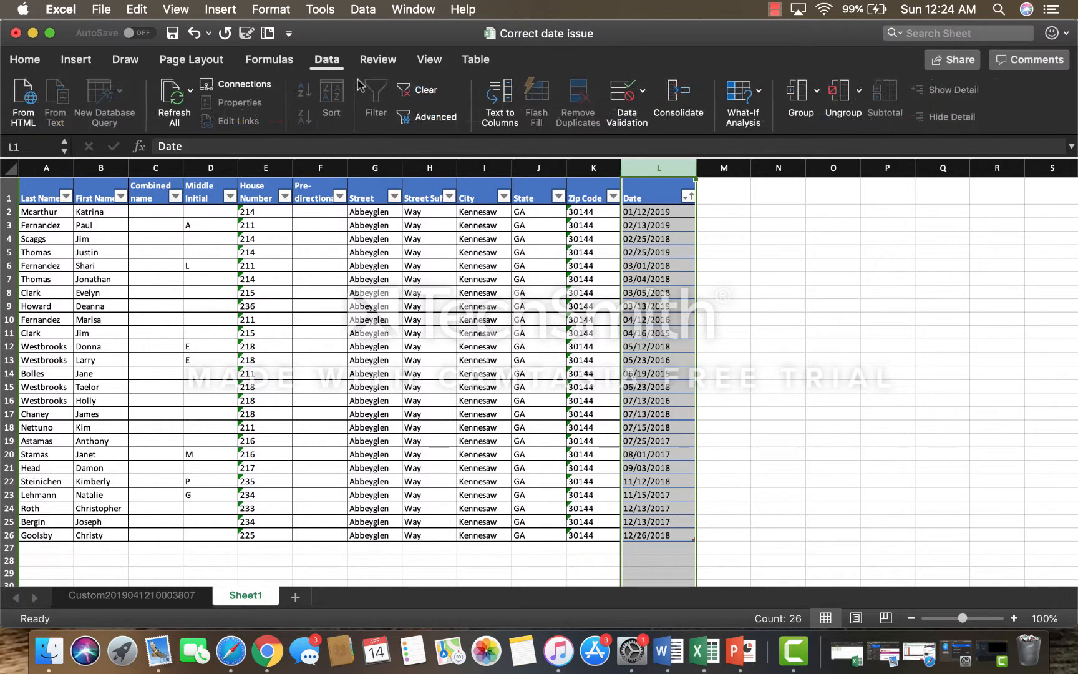
{"action": "left_click", "coordinate": [501, 100]}
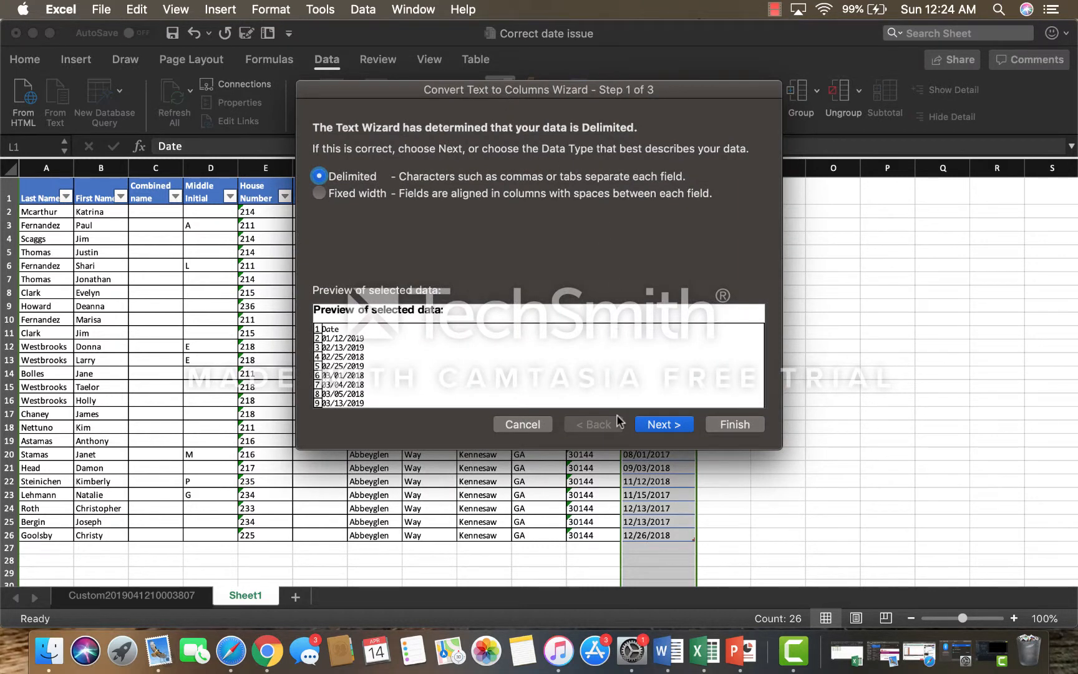
{"action": "left_click", "coordinate": [656, 425]}
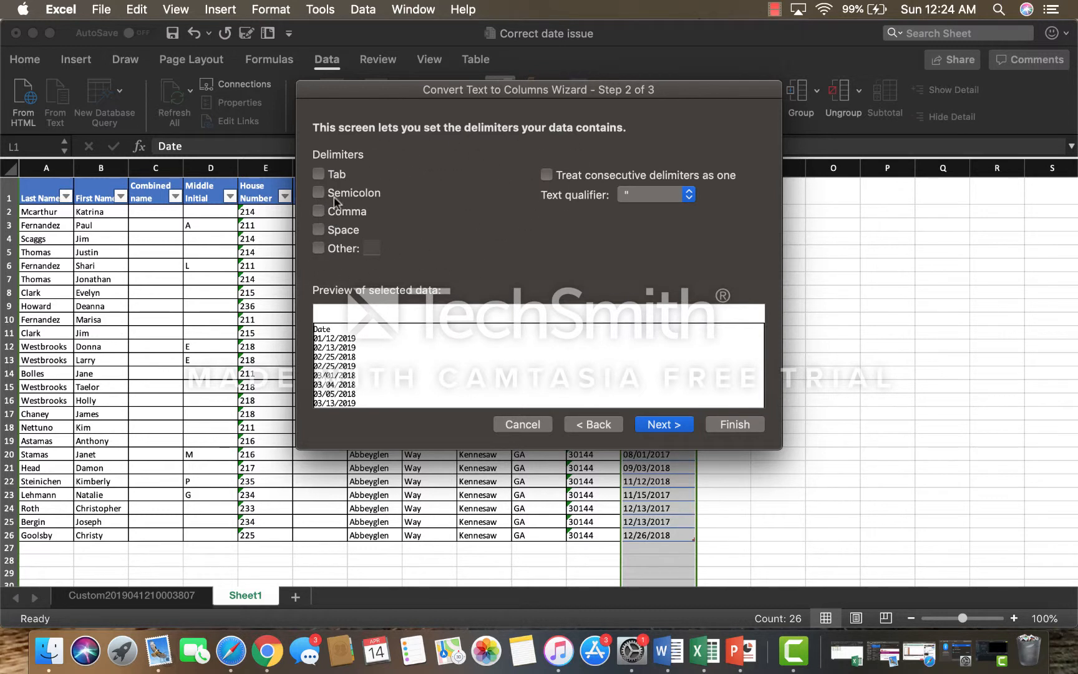
{"action": "left_click", "coordinate": [663, 426]}
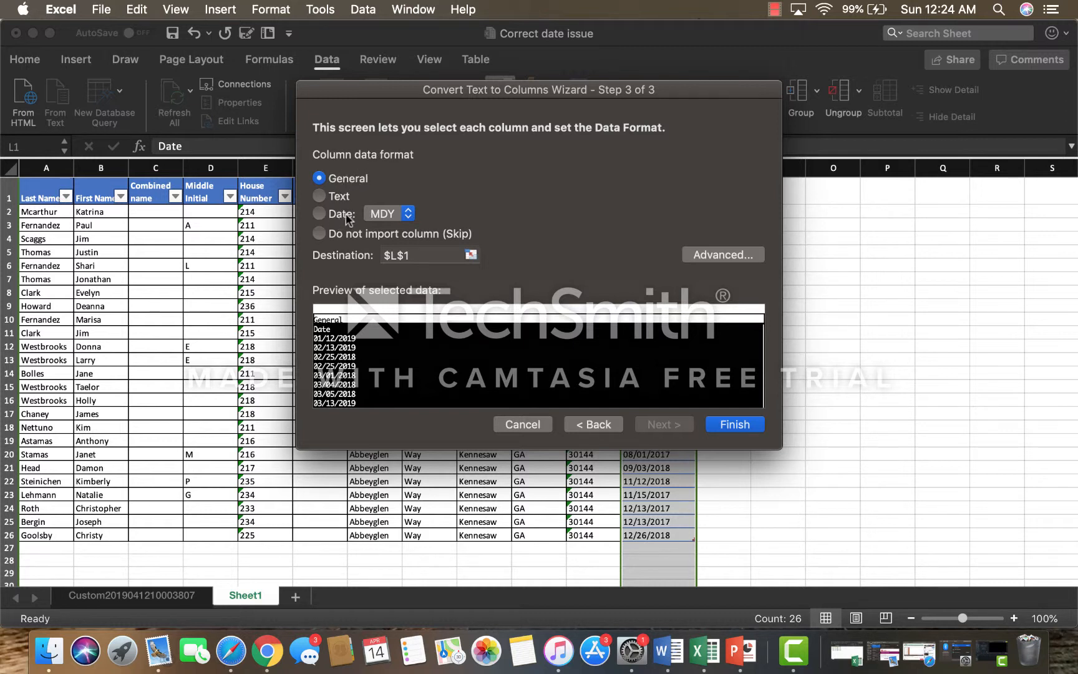
{"action": "left_click", "coordinate": [321, 213]}
{"action": "left_click", "coordinate": [409, 214]}
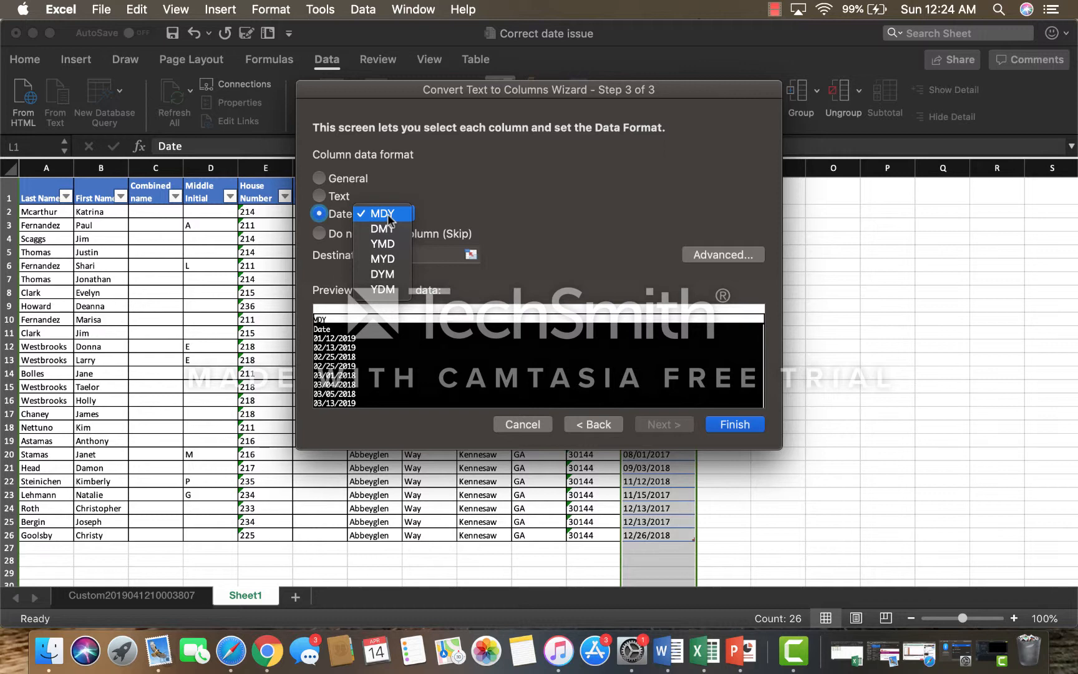
{"action": "left_click", "coordinate": [388, 214]}
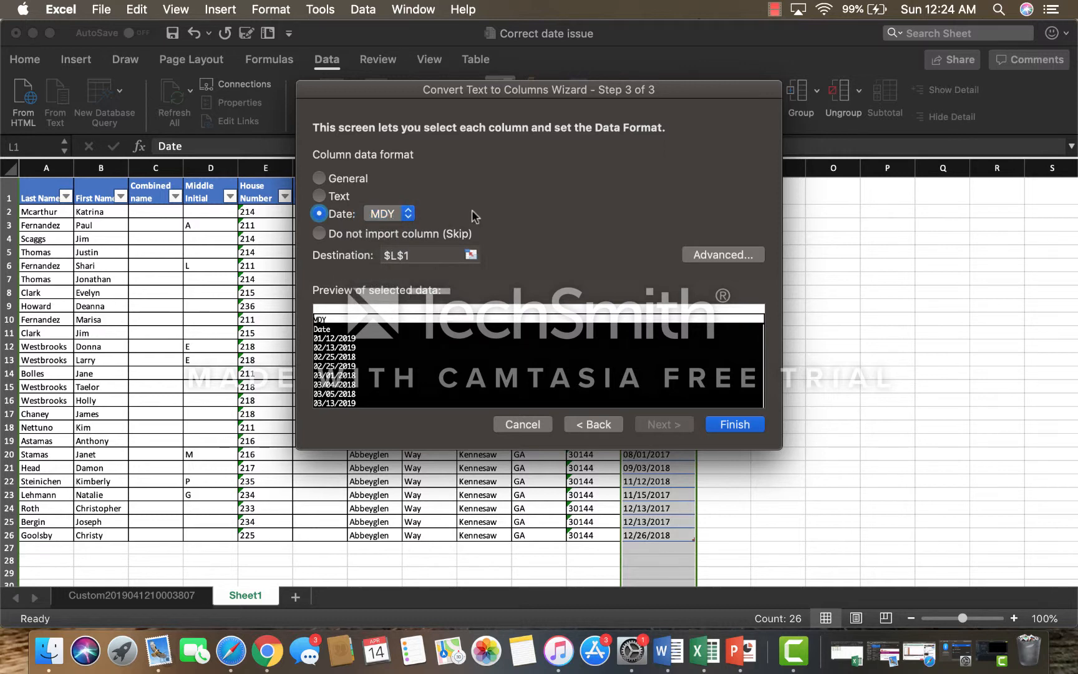
{"action": "left_click", "coordinate": [734, 425]}
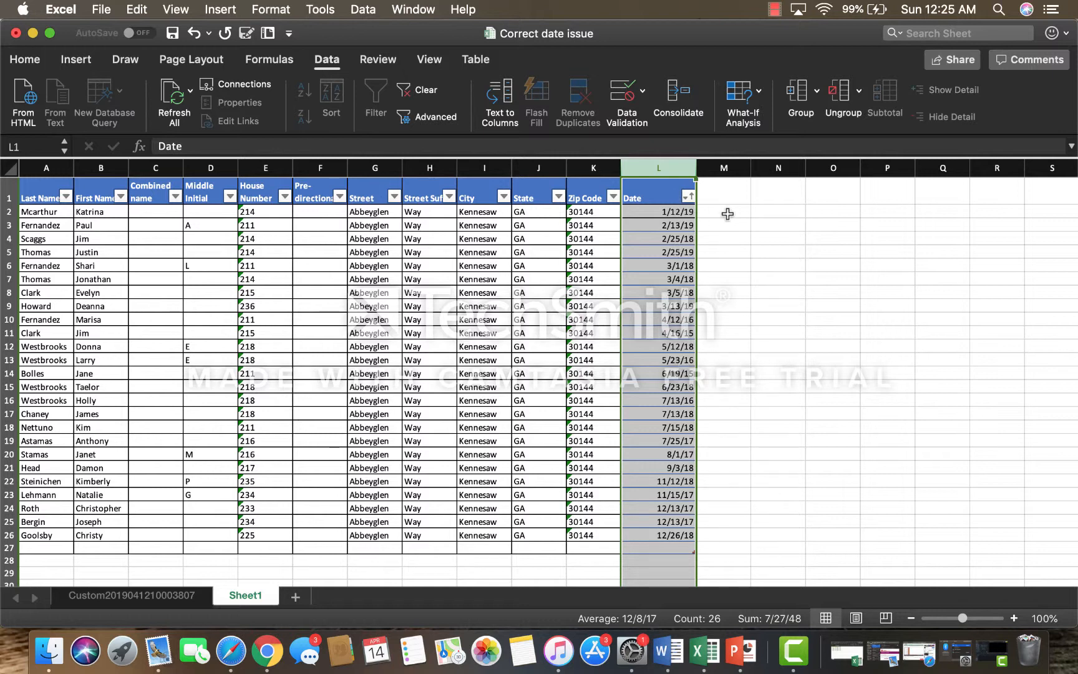
{"action": "left_click", "coordinate": [773, 210]}
{"action": "type", "text": "="}
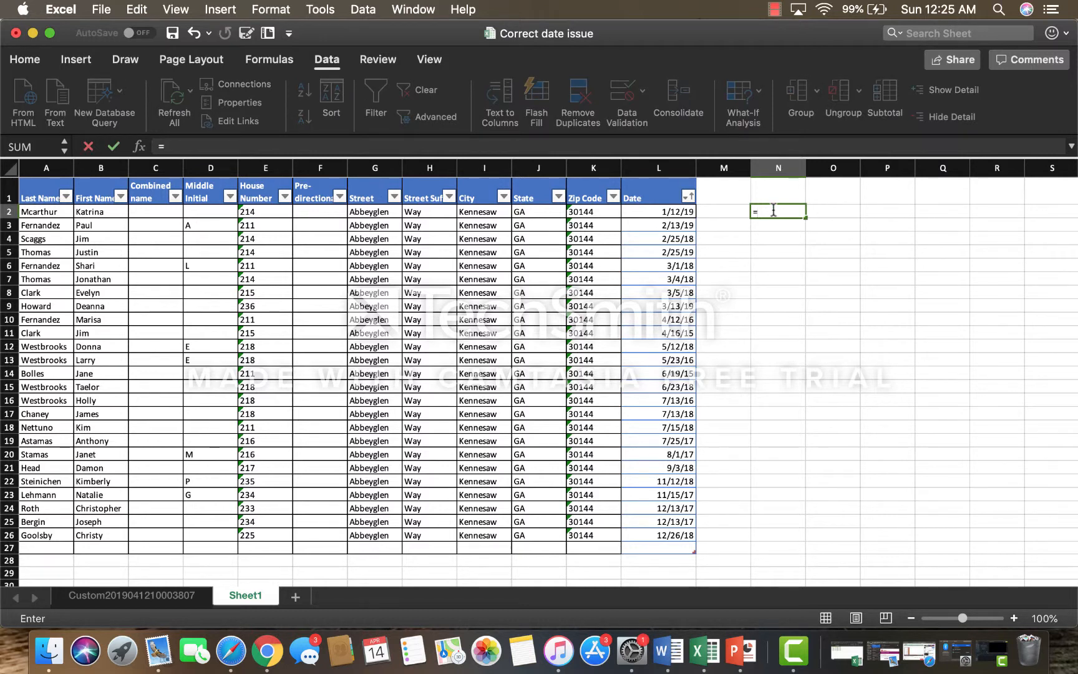
{"action": "type", "text": "istext"}
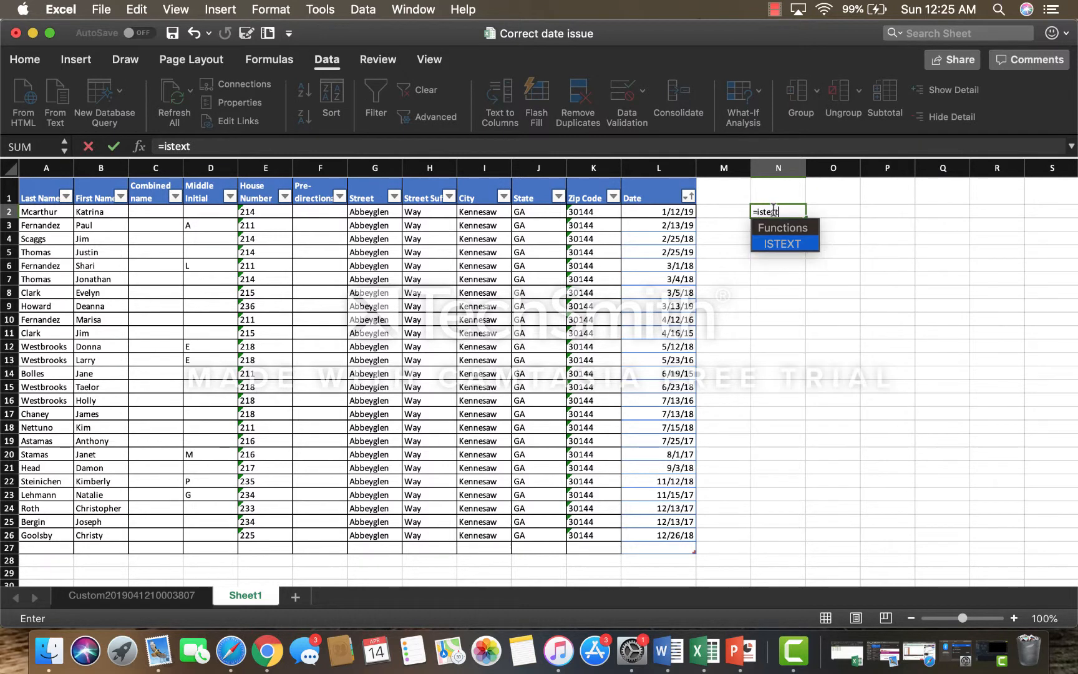
{"action": "type", "text": "("}
{"action": "left_click", "coordinate": [678, 211]}
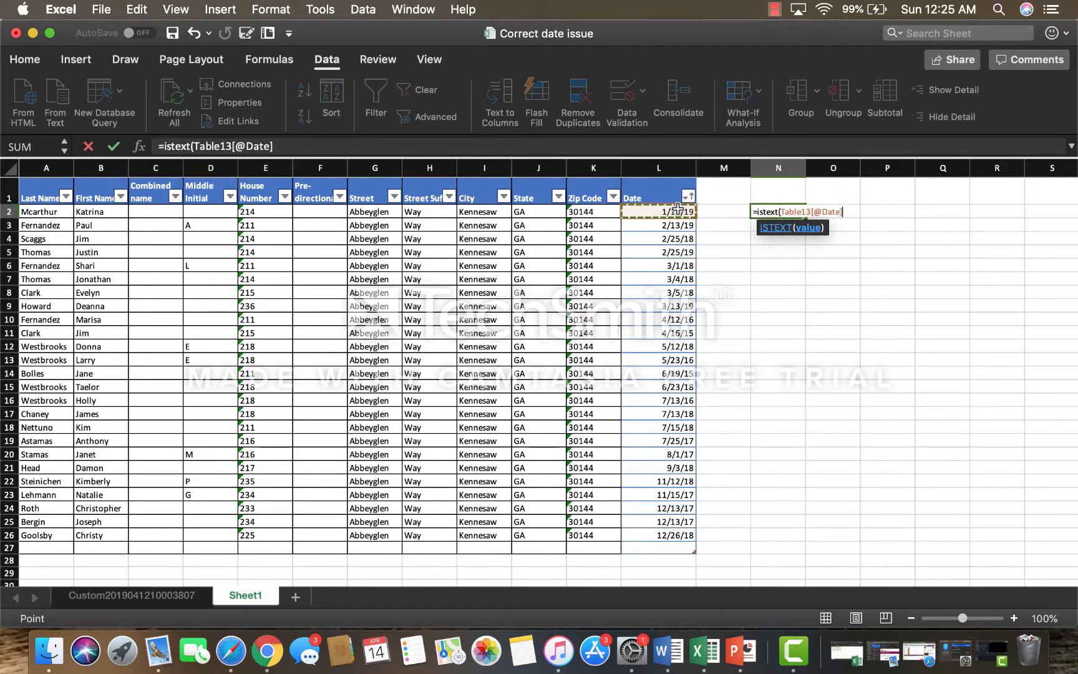
{"action": "type", "text": ")"}
{"action": "key", "text": "Return"}
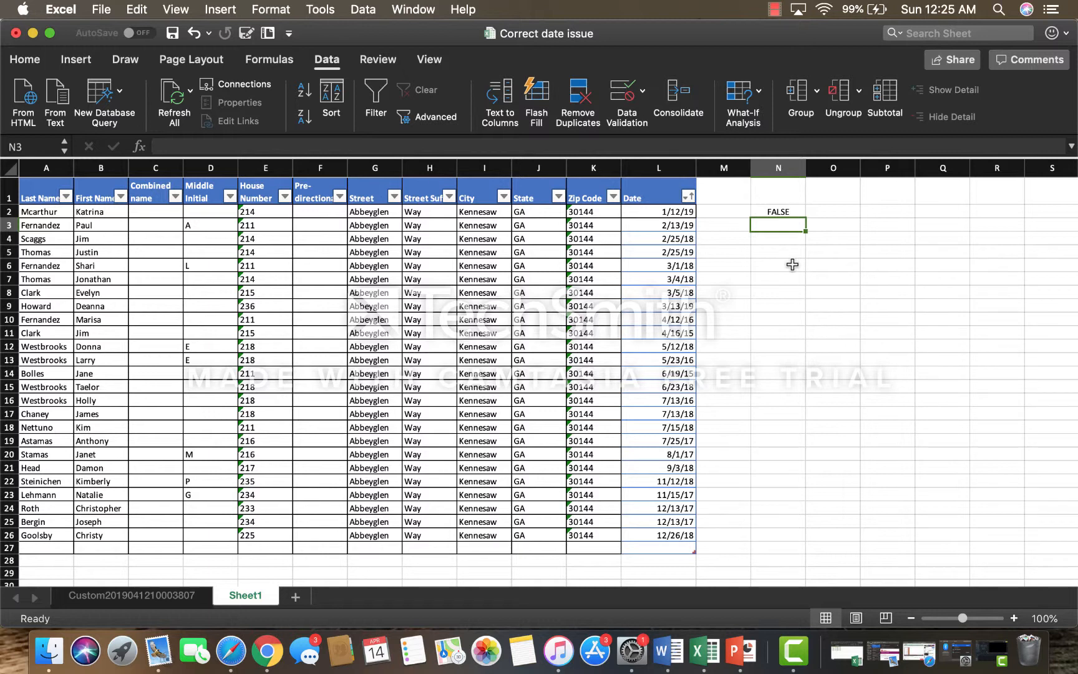
- Clear the ISTEXT test formula from cell N2
{"action": "left_click", "coordinate": [787, 212]}
{"action": "key", "text": "Delete"}
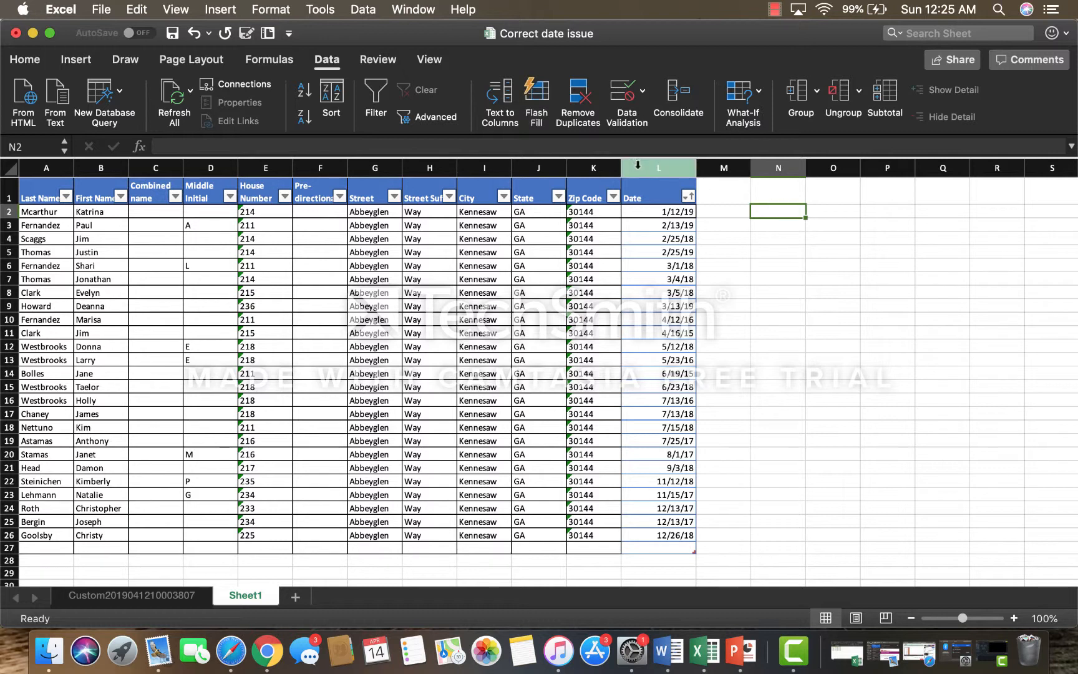
- Sort the table by the Date column entries in L2:L27 in ascending order, oldest first, and review the sorted rows
{"action": "left_click", "coordinate": [645, 166]}
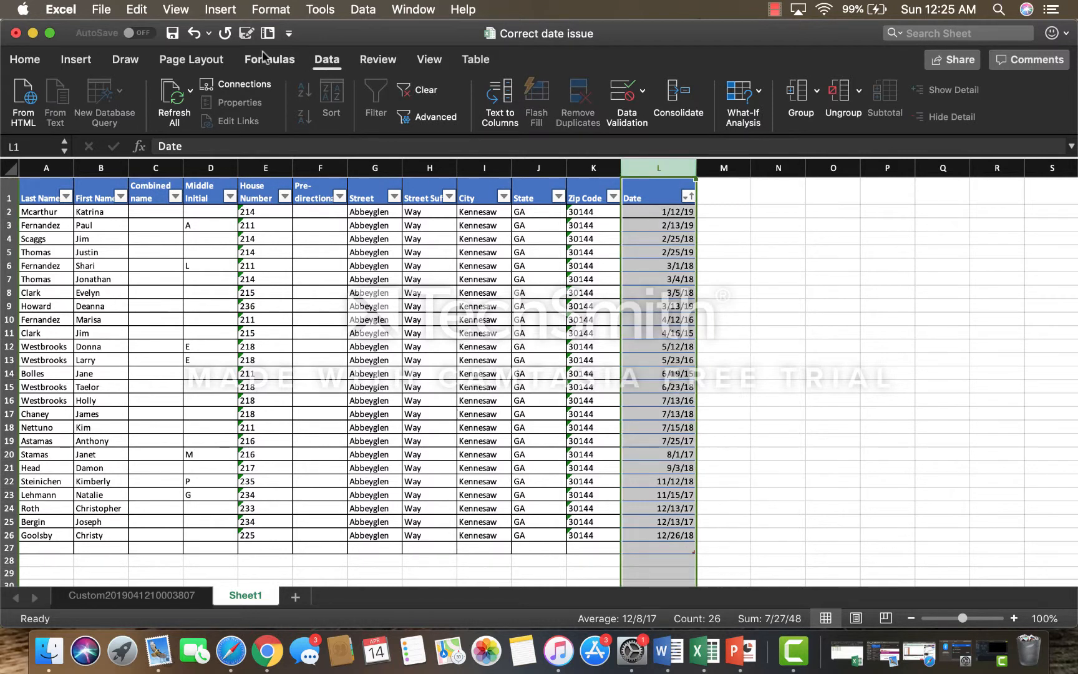
{"action": "double_click", "coordinate": [660, 212]}
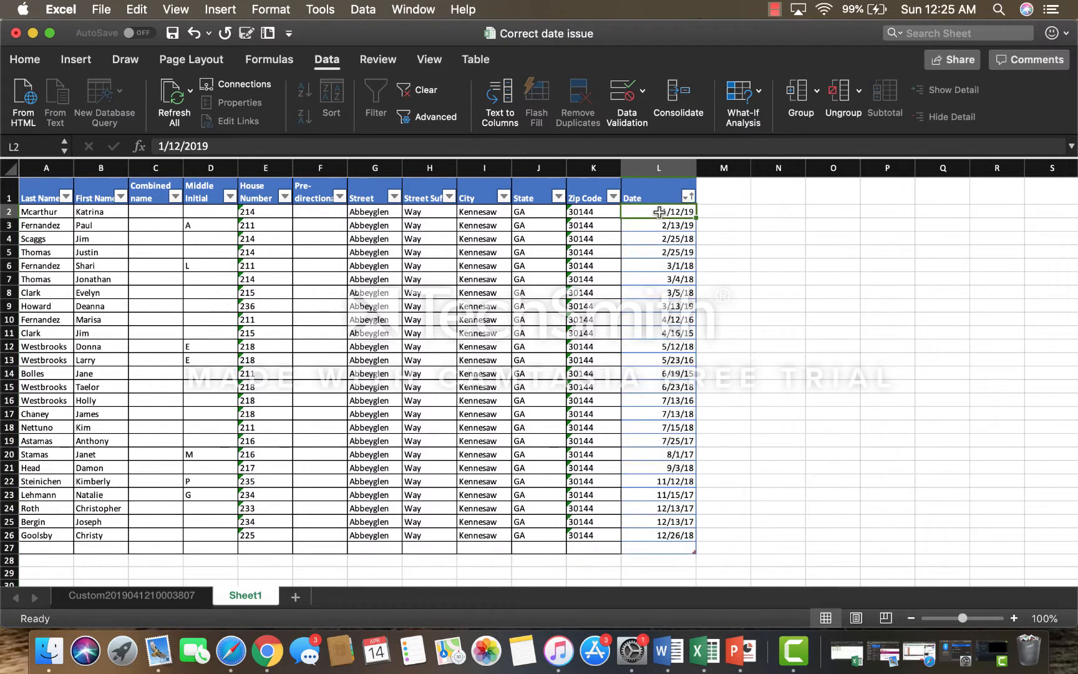
{"action": "left_click", "coordinate": [761, 250]}
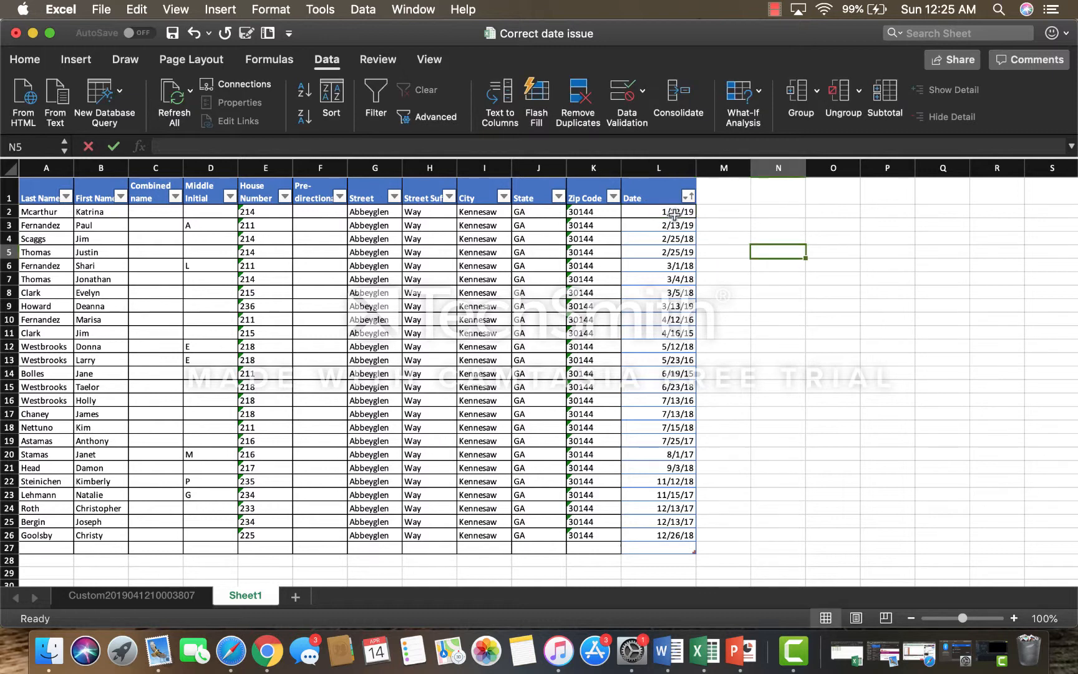
{"action": "left_click_drag", "start_coordinate": [661, 212], "coordinate": [666, 497]}
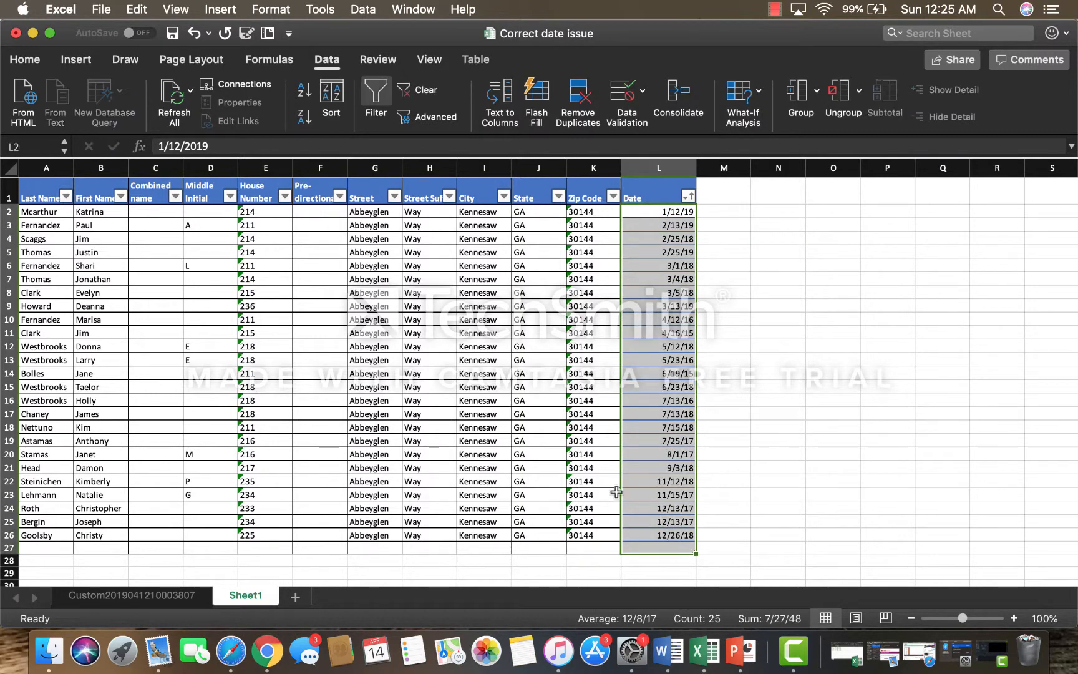
{"action": "left_click", "coordinate": [303, 91]}
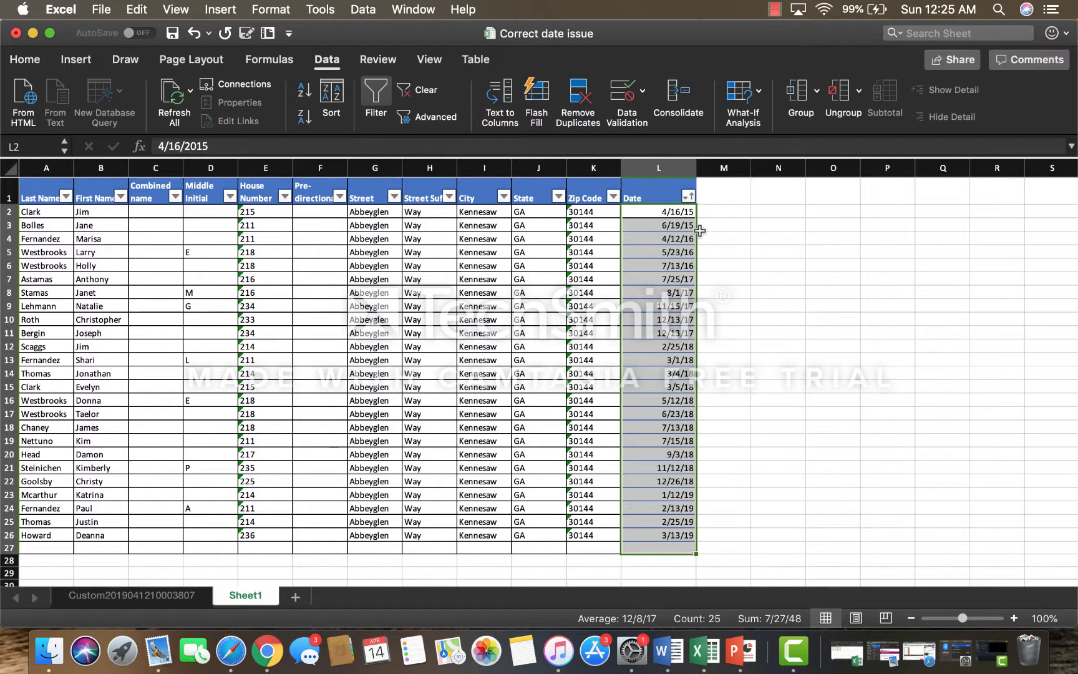
{"action": "scroll", "coordinate": [801, 377], "scroll_direction": "down", "scroll_amount": 1}
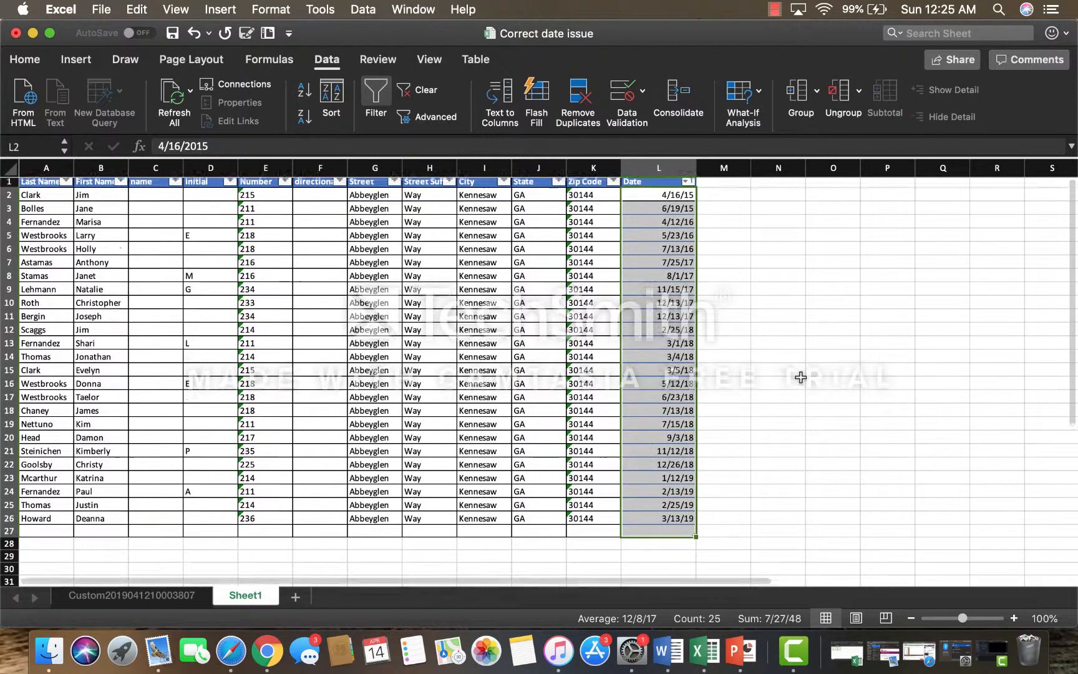
{"action": "scroll", "coordinate": [801, 378], "scroll_direction": "up", "scroll_amount": 1}
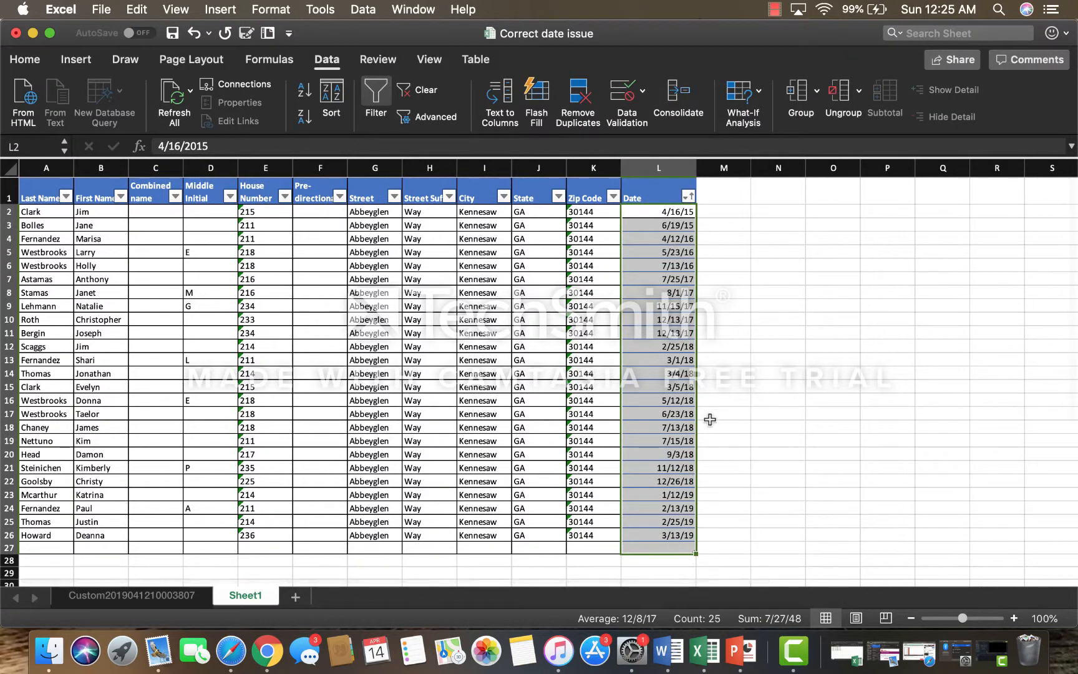
{"action": "scroll", "coordinate": [812, 415], "scroll_direction": "down", "scroll_amount": 1}
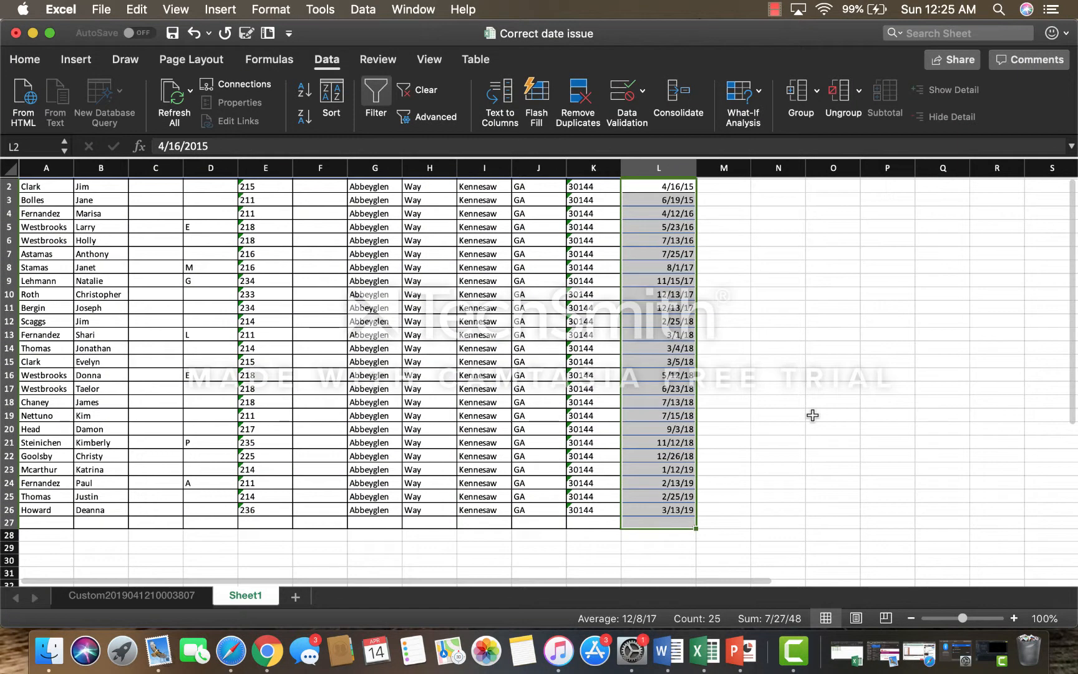
{"action": "scroll", "coordinate": [812, 414], "scroll_direction": "up", "scroll_amount": 1}
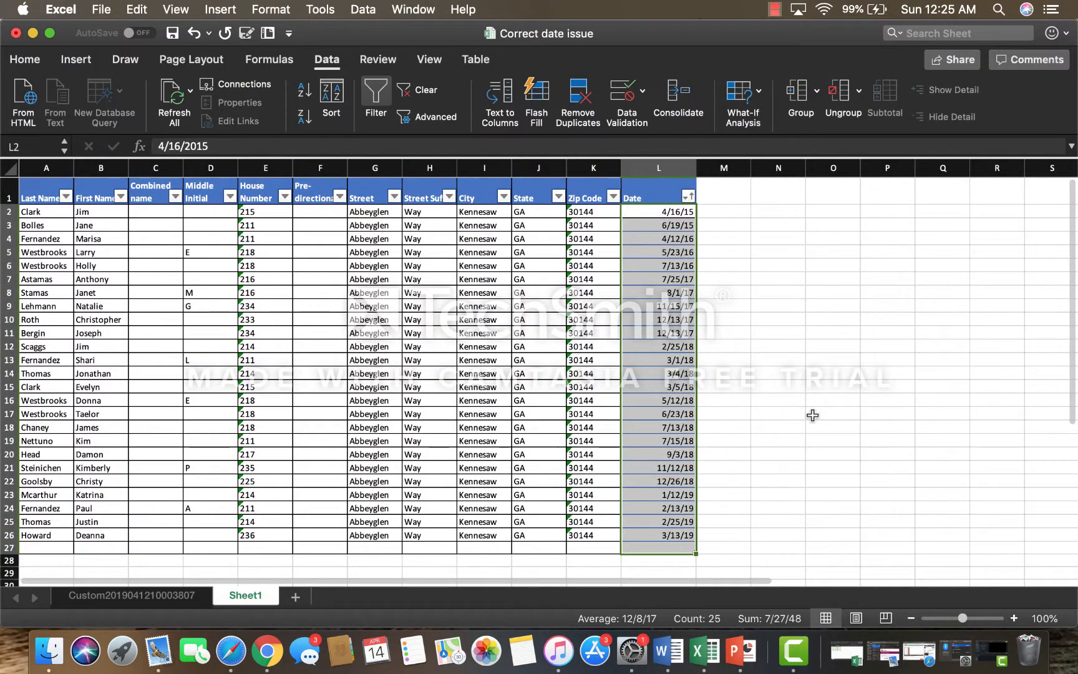